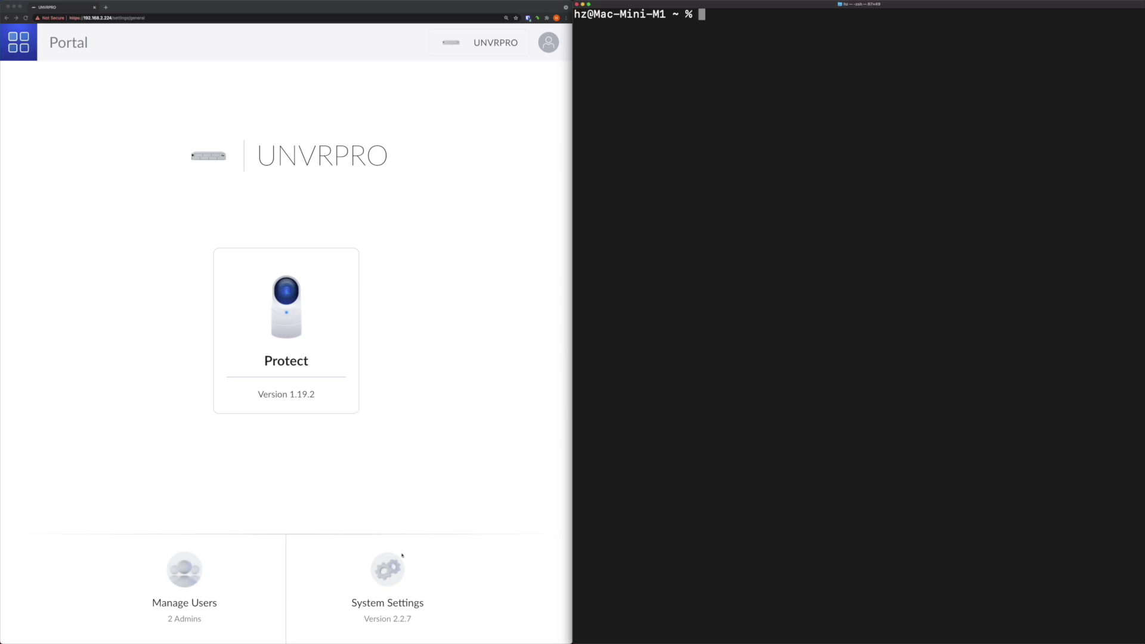
Show the UNVRPRO console's advanced System Settings page with SSH switched on
click(388, 577)
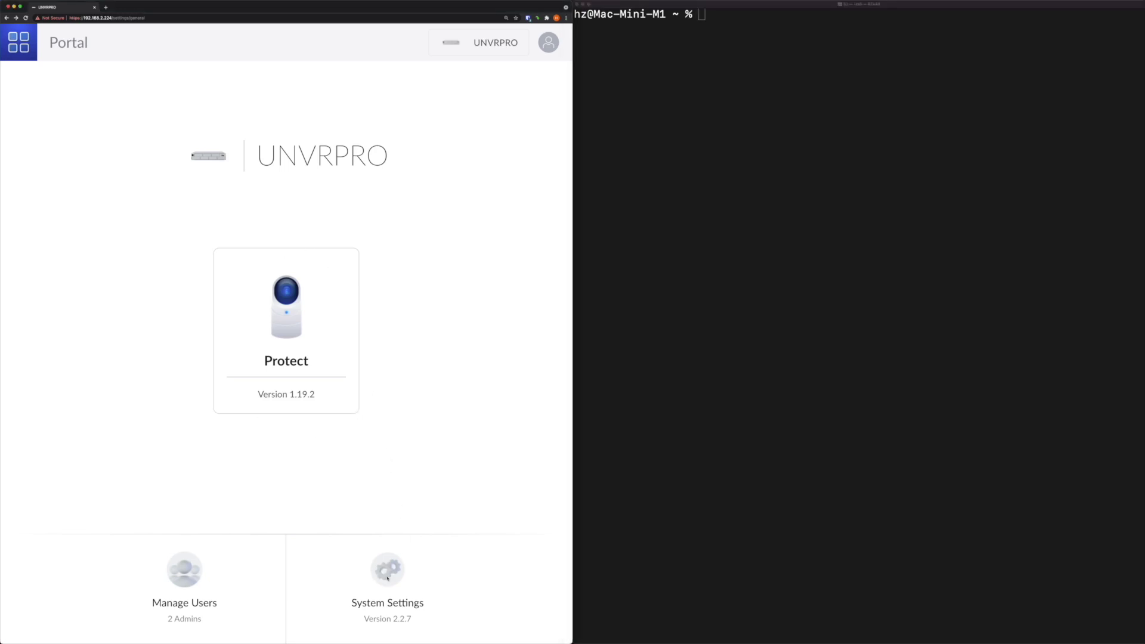
click(387, 578)
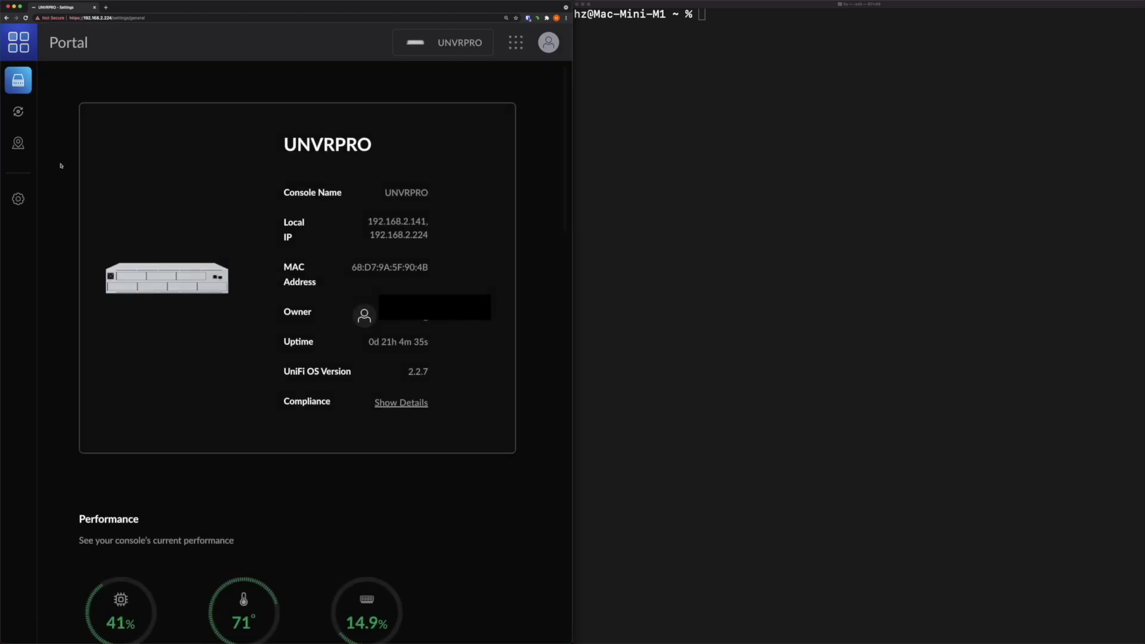
click(23, 197)
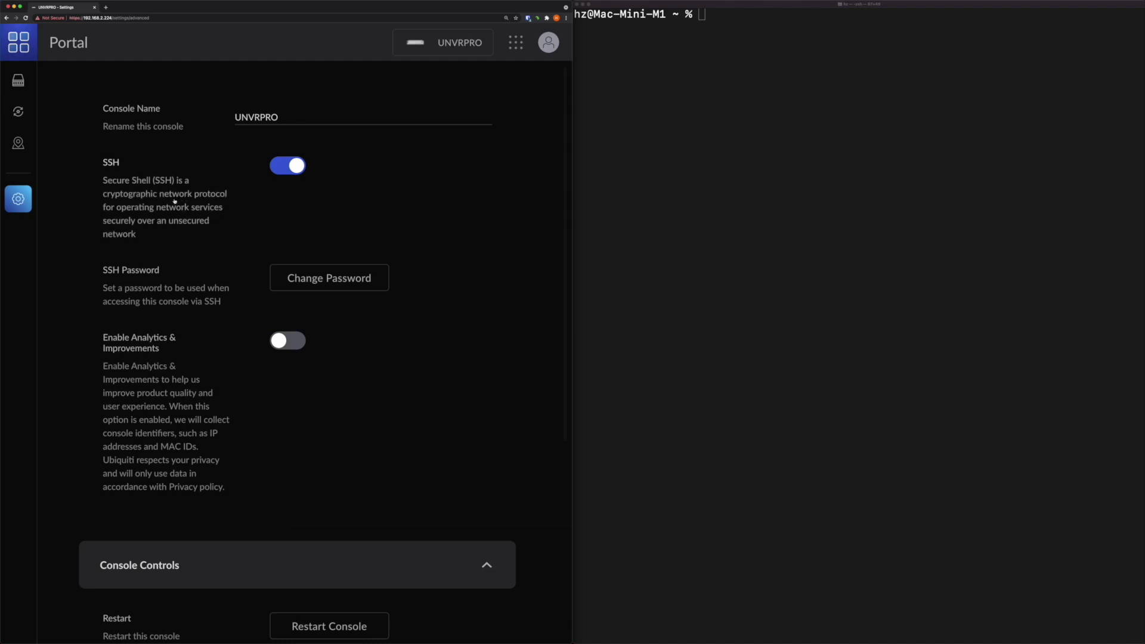
Open Protect from the portal home to list the UNVR Pro at 192.168.2.141 and ten cameras
click(68, 42)
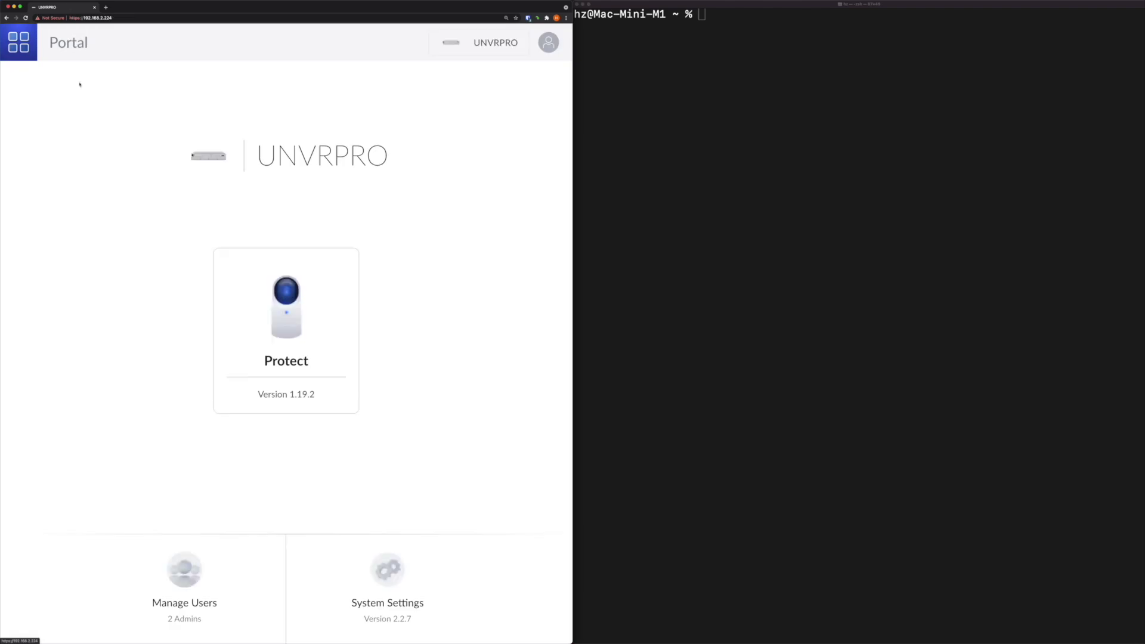
click(298, 328)
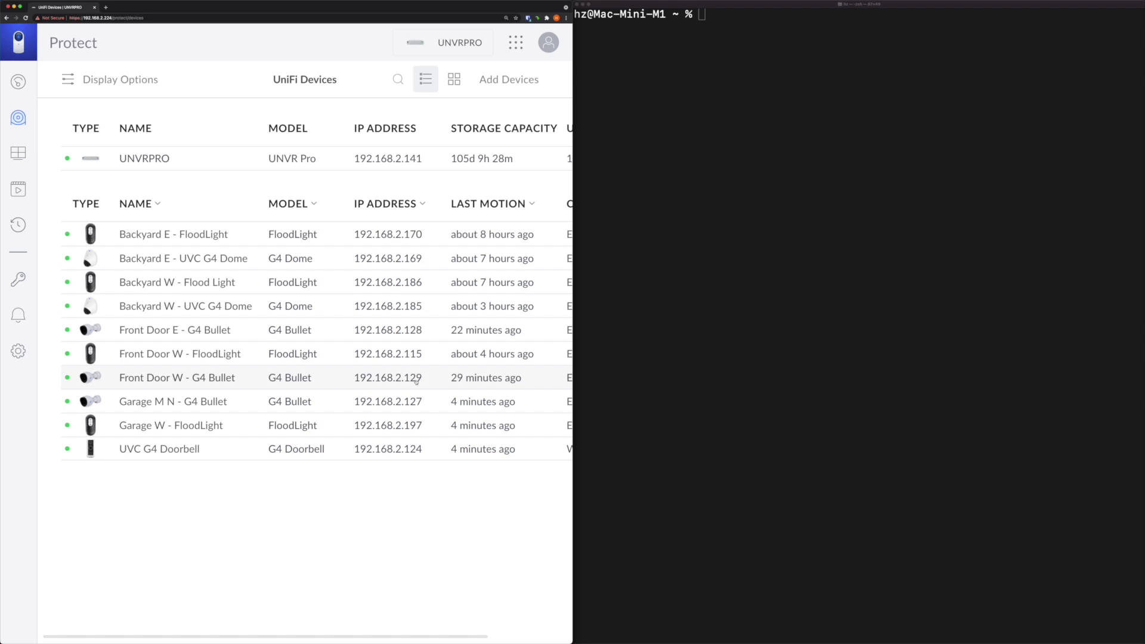
click(665, 311)
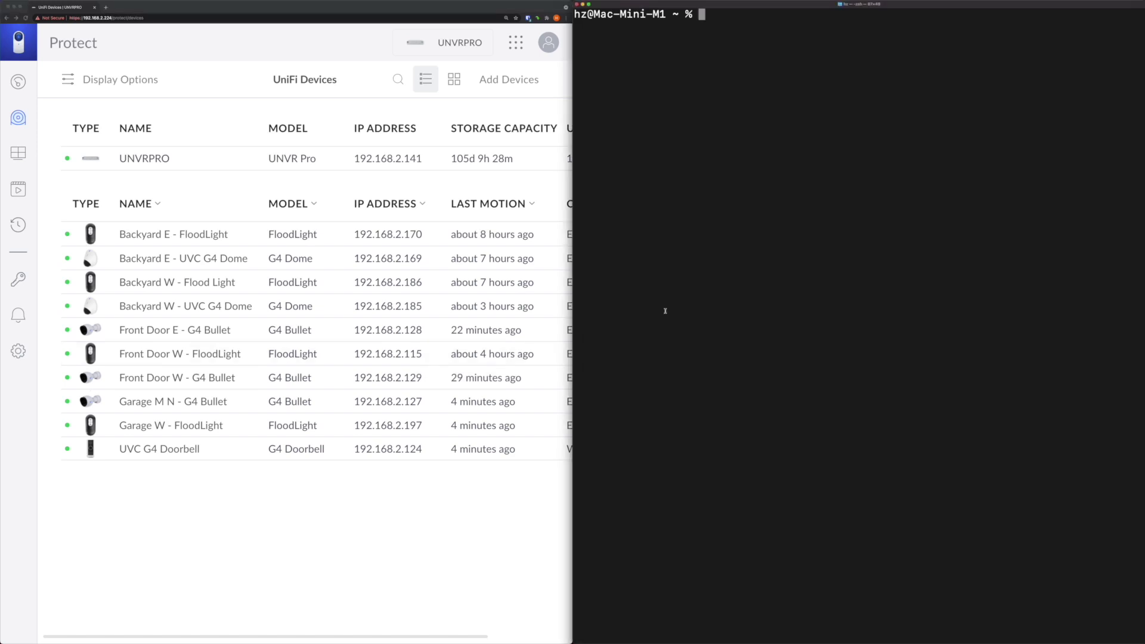
text(ssh ubnt@192.168.2.224)
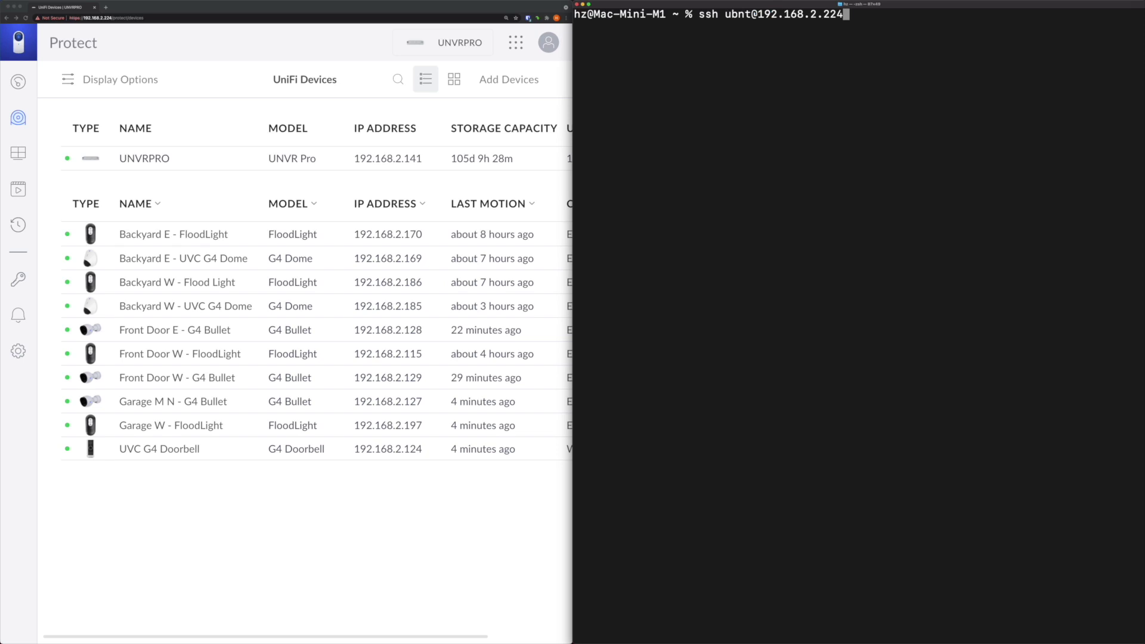
key(BackSpace)
key(BackSpace)
key(BackSpace)
text(129)
key(Return)
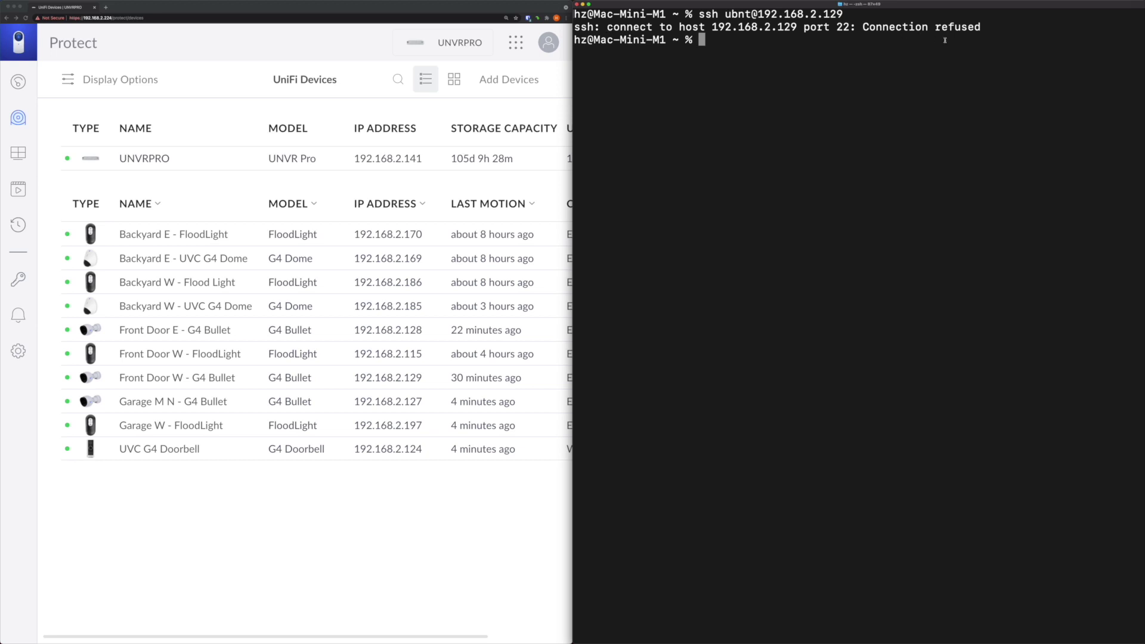
drag(836, 27, 853, 27)
Expand Protect's Advanced settings to reveal the masked Device Password and linked bridge devices
click(19, 353)
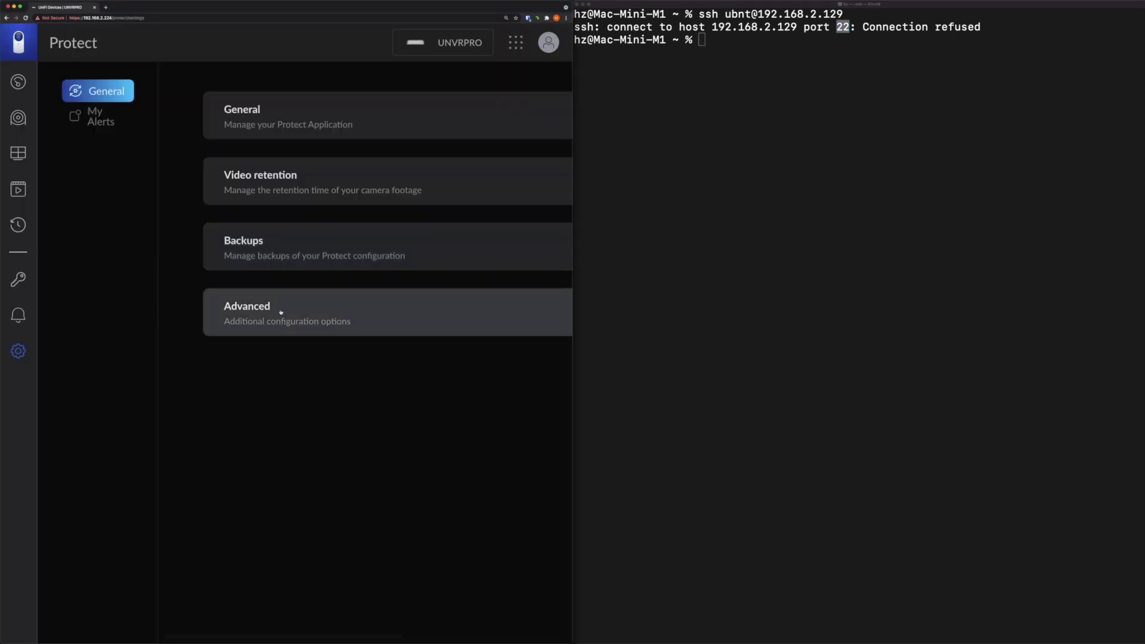
click(281, 309)
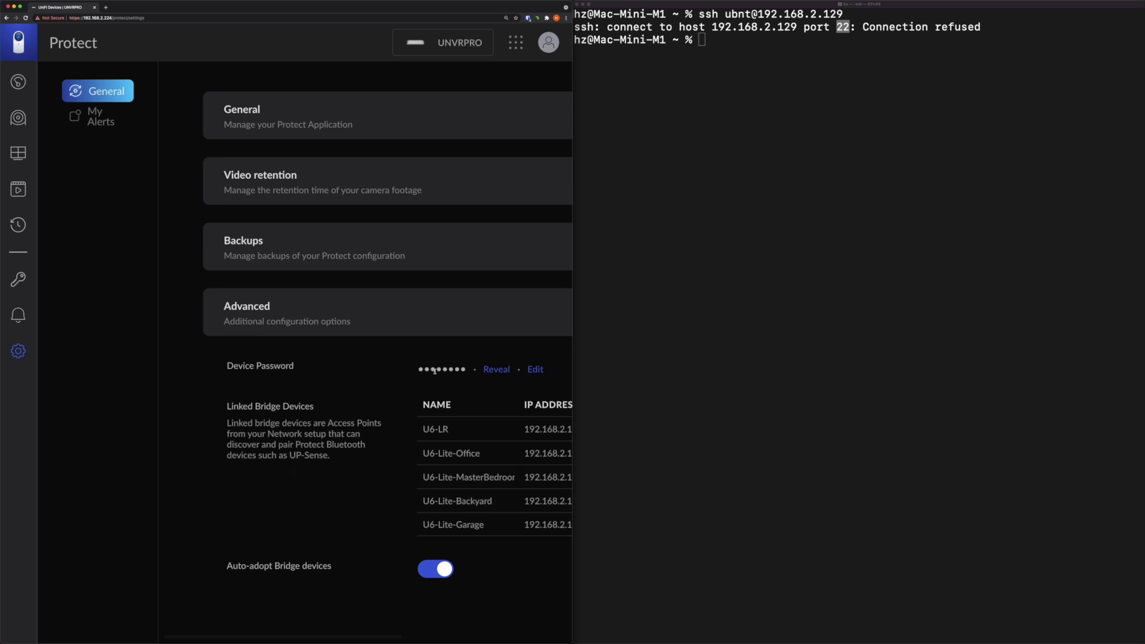
click(686, 253)
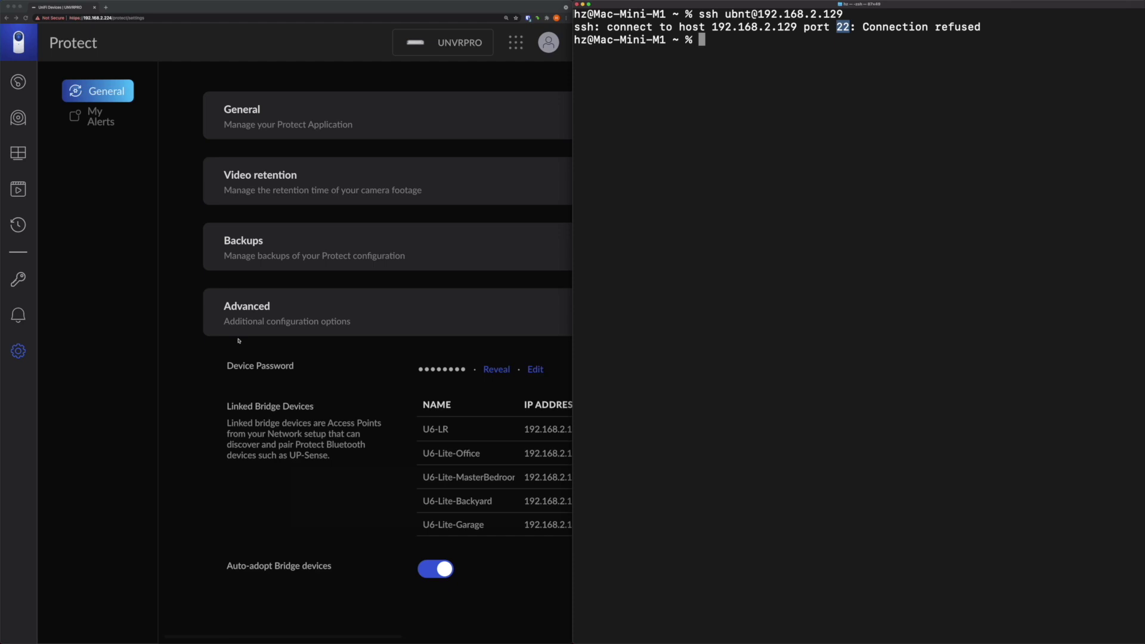
SSH as ubnt to the UNVR Pro at 192.168.2.224 and log in with its password
click(751, 176)
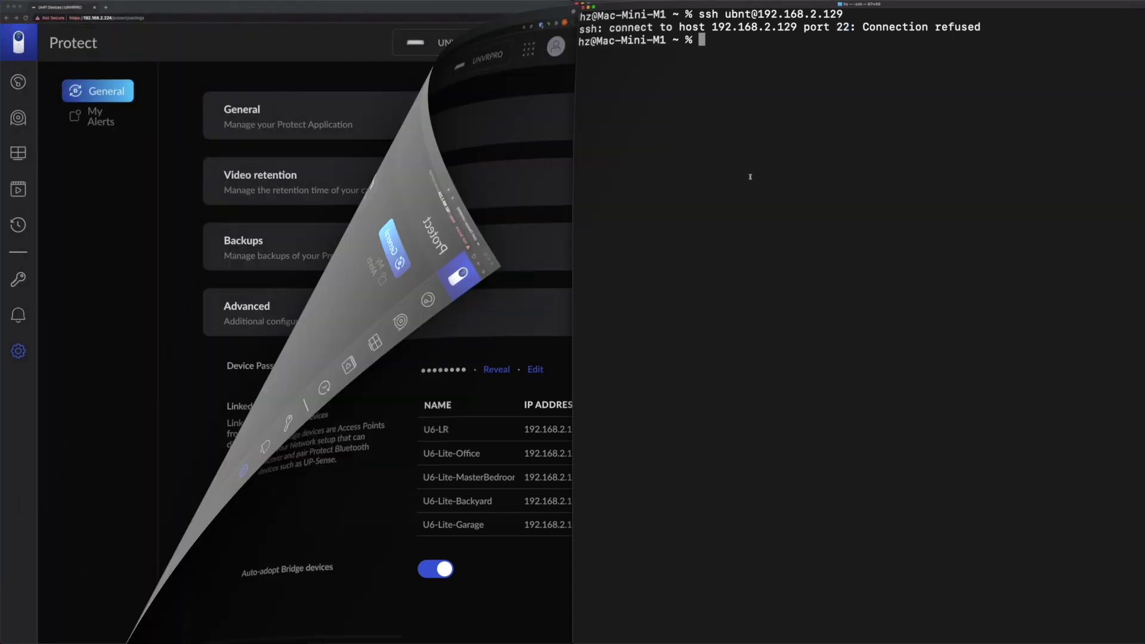
key(Up)
key(Up)
key(Down)
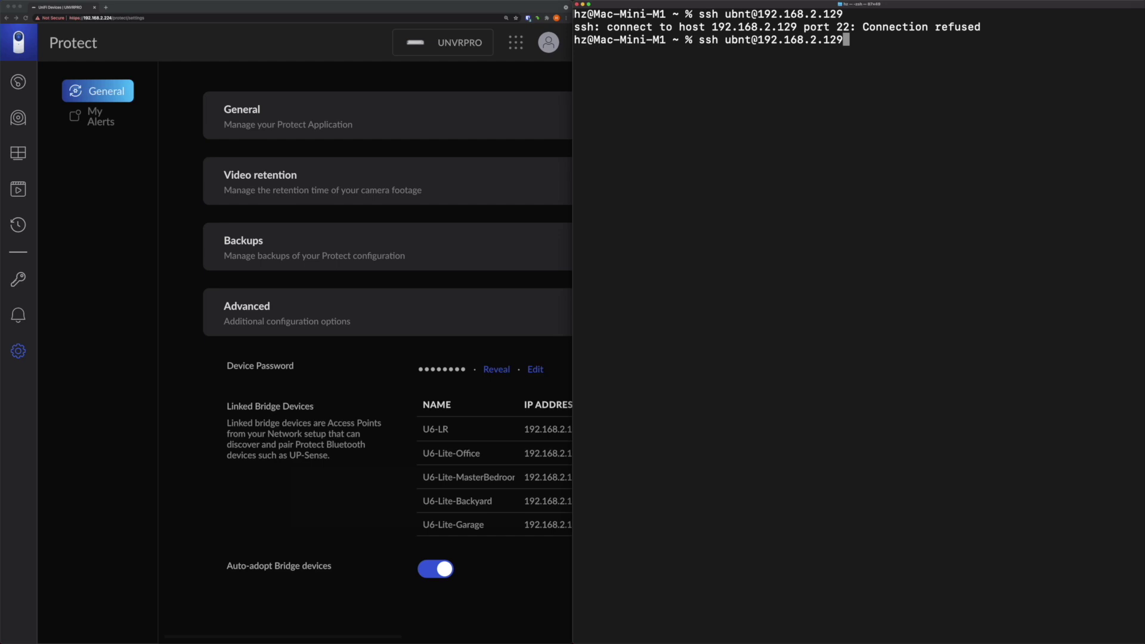
key(BackSpace)
key(BackSpace)
key(BackSpace)
text(224)
key(Return)
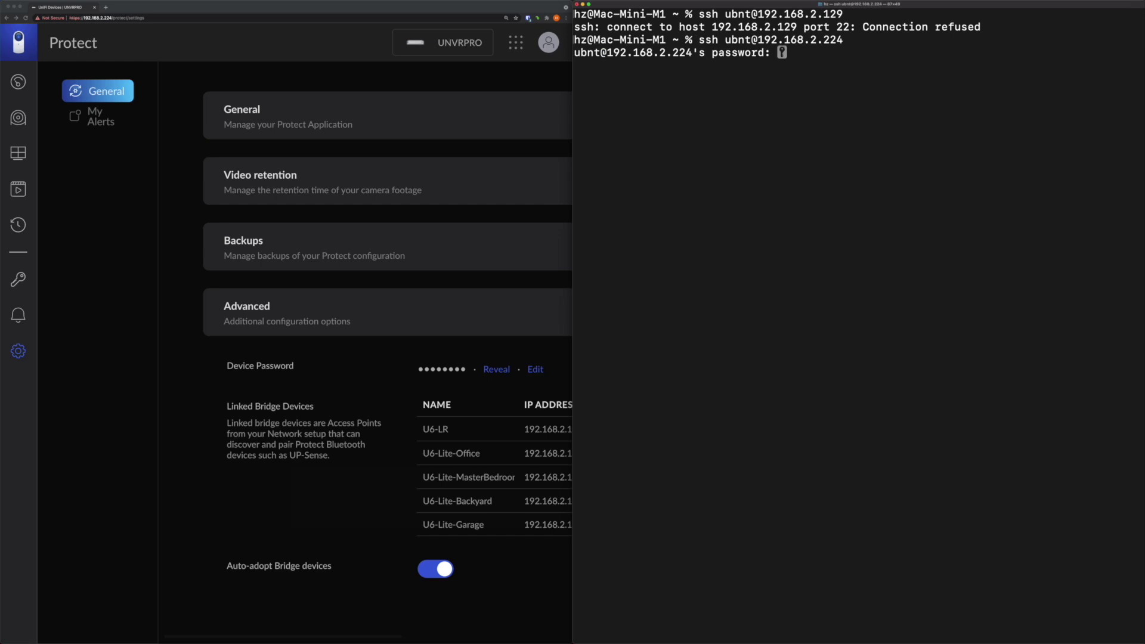
key(Return)
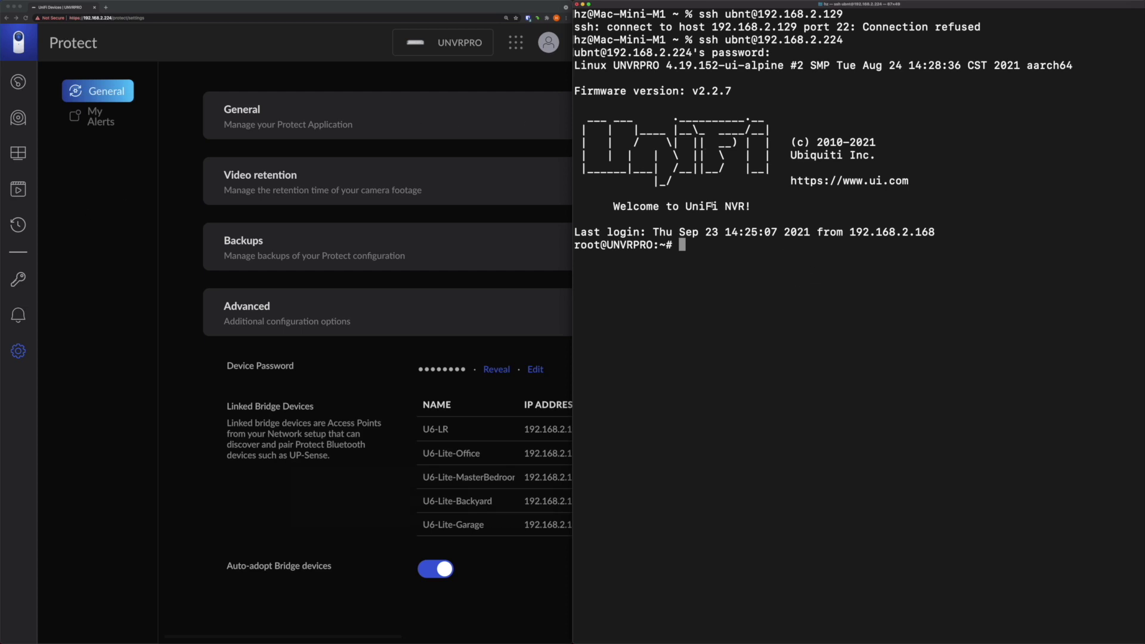
Run find / -name config.json, revealing three matches under unifi-protect/app/config
drag(684, 206, 744, 207)
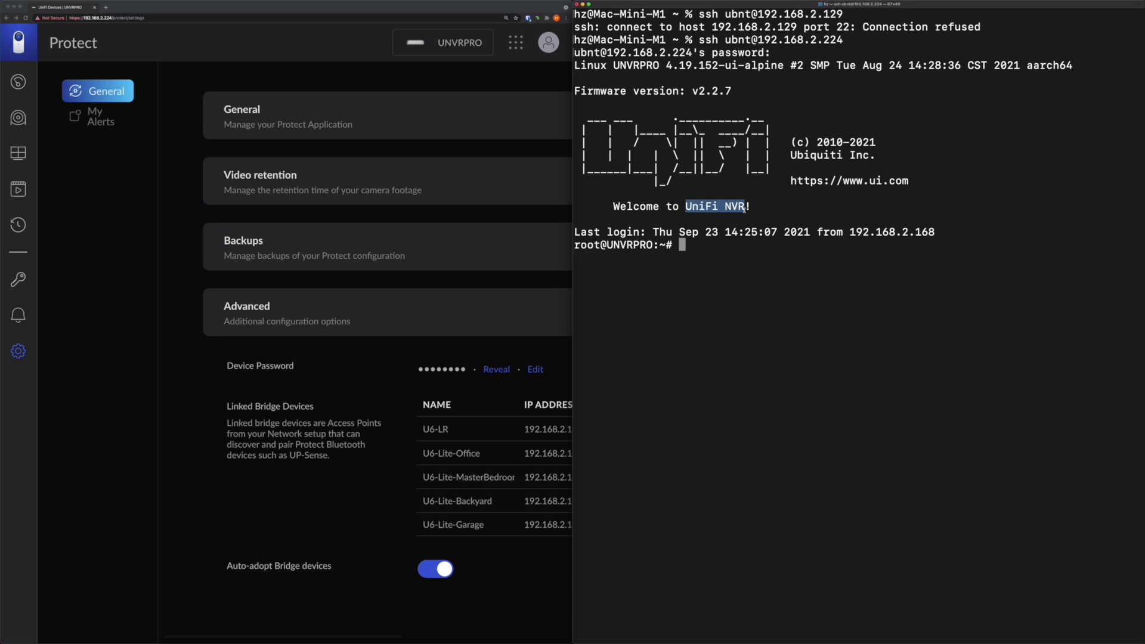
click(741, 258)
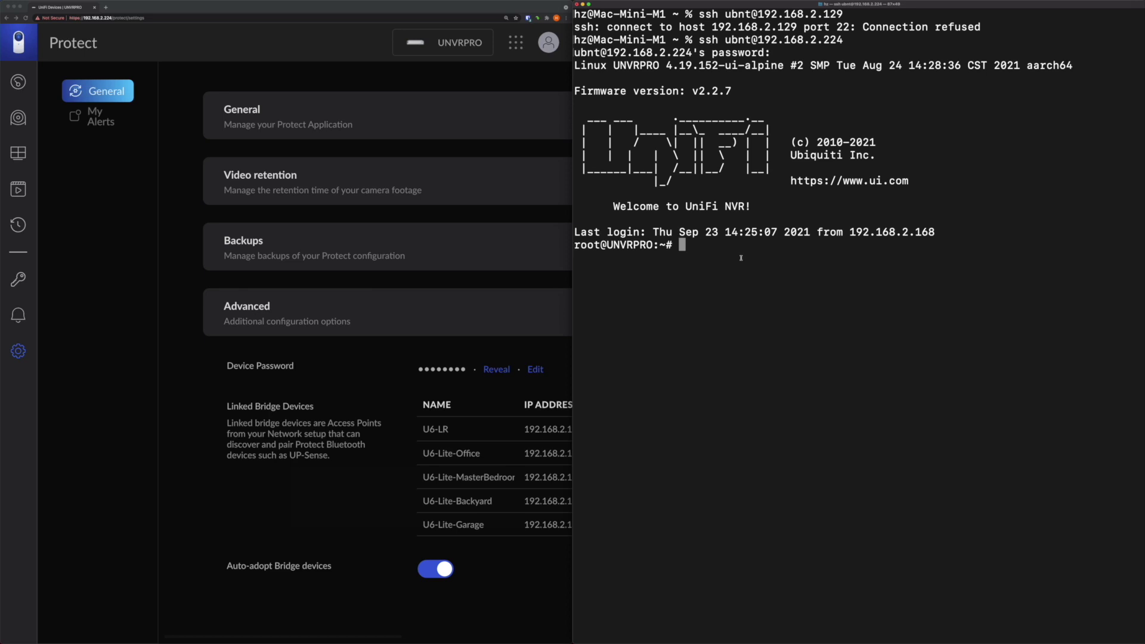
text(find / -name config)
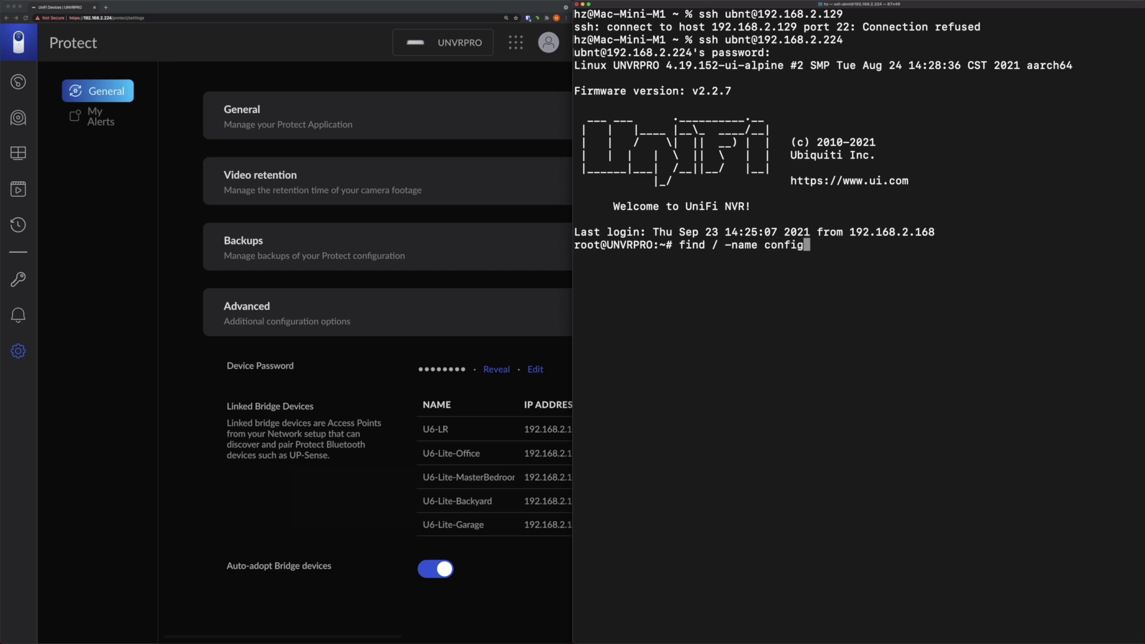
text(.json)
key(Return)
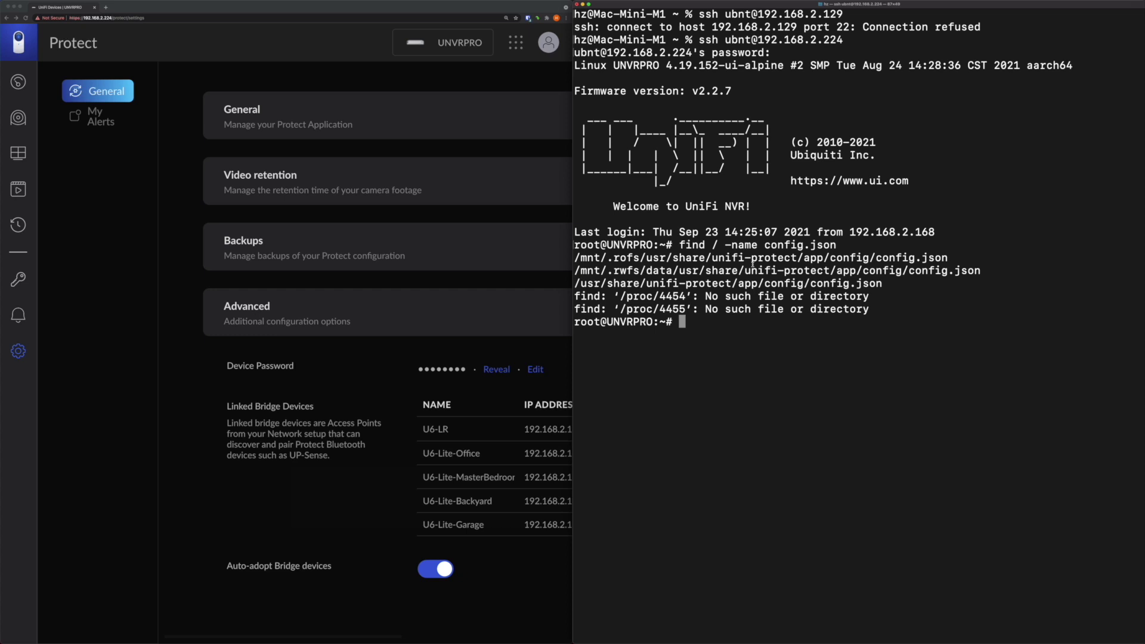
Discard the apt-get install nano command and start a vi command at the prompt
text(apt-get install)
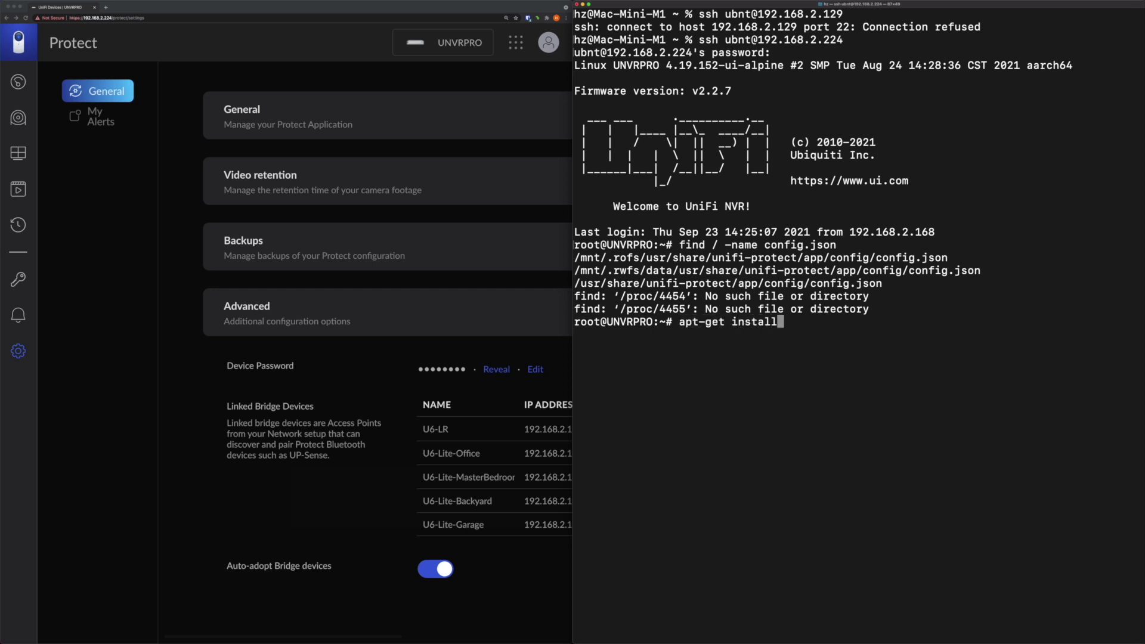
text( nano)
key(BackSpace)
key(BackSpace)
key(ctrl+u)
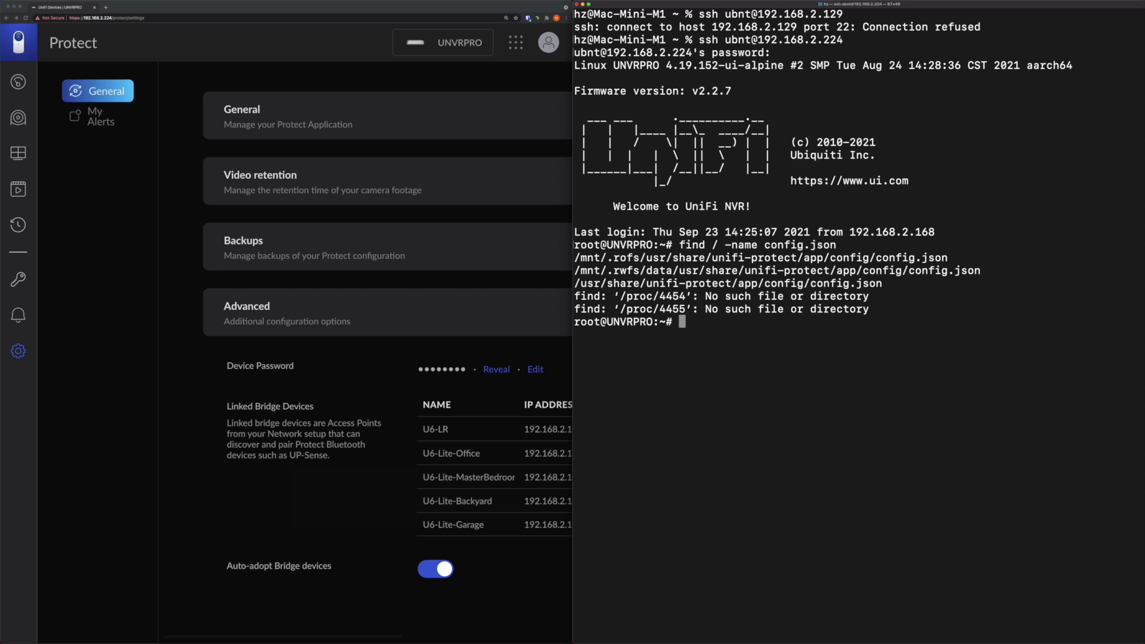
text(vi)
Copy the /usr/share/unifi-protect/app/config/config.json path and paste it after vi
drag(578, 285, 908, 270)
click(647, 289)
double_click(846, 283)
shift+click(578, 283)
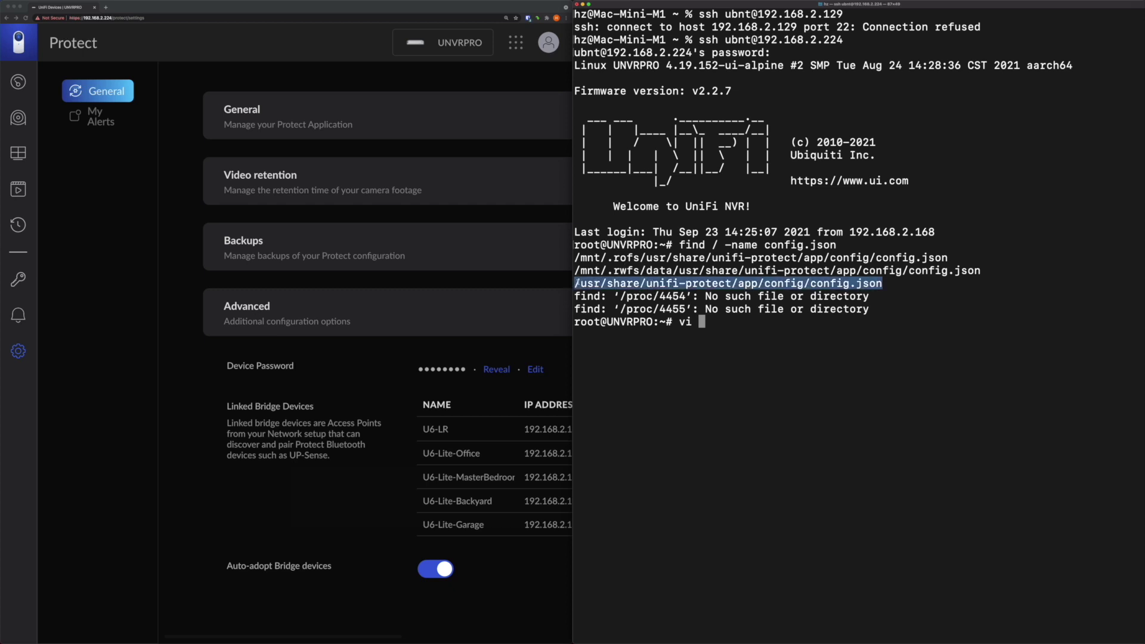
right_click(577, 283)
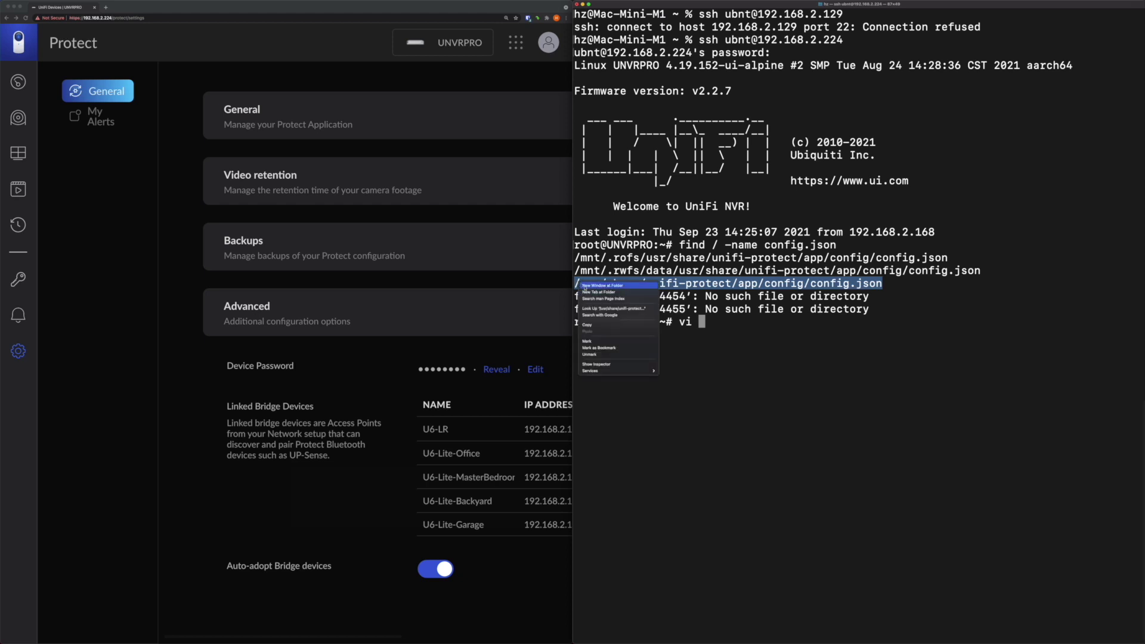
click(596, 325)
right_click(733, 323)
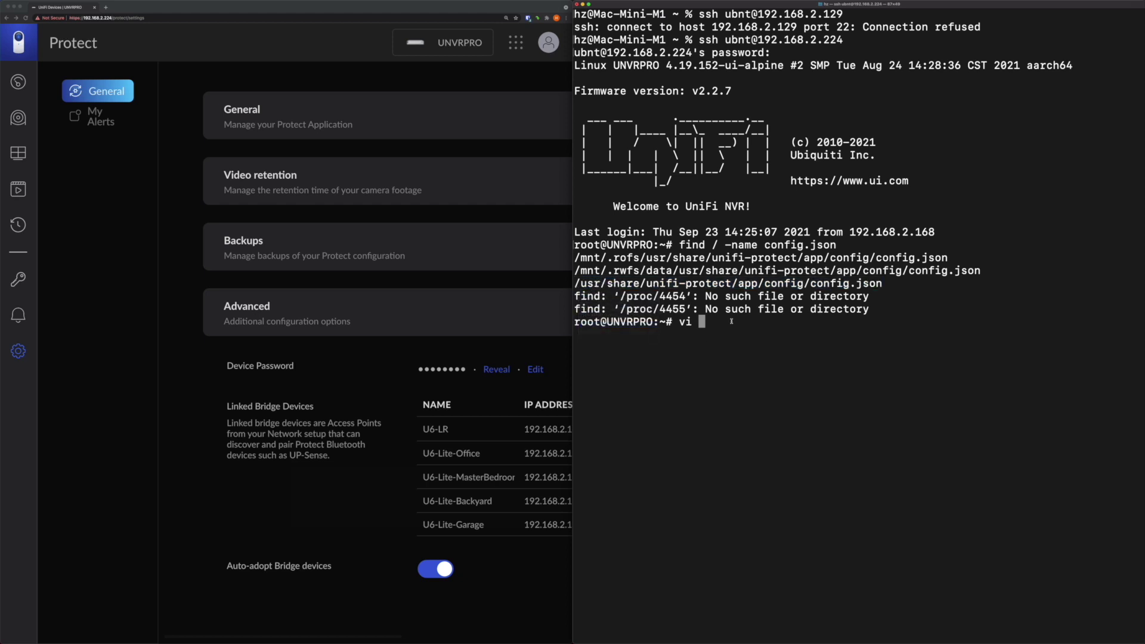
click(740, 331)
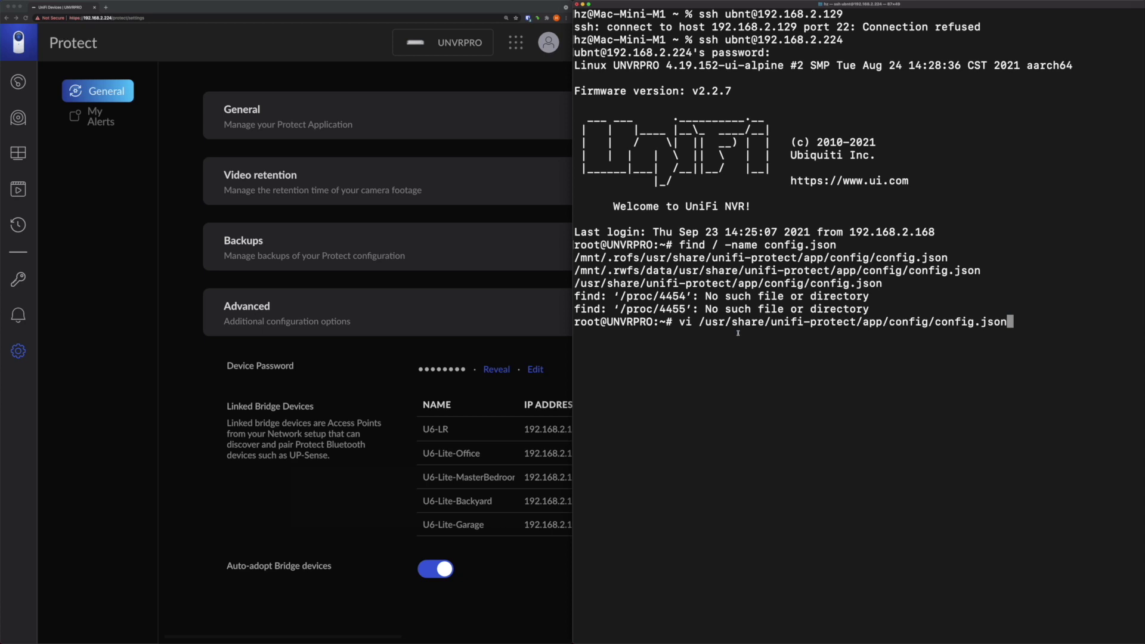
In vi, replace enableSsh's false with true near the file's end and save with :wq
key(Return)
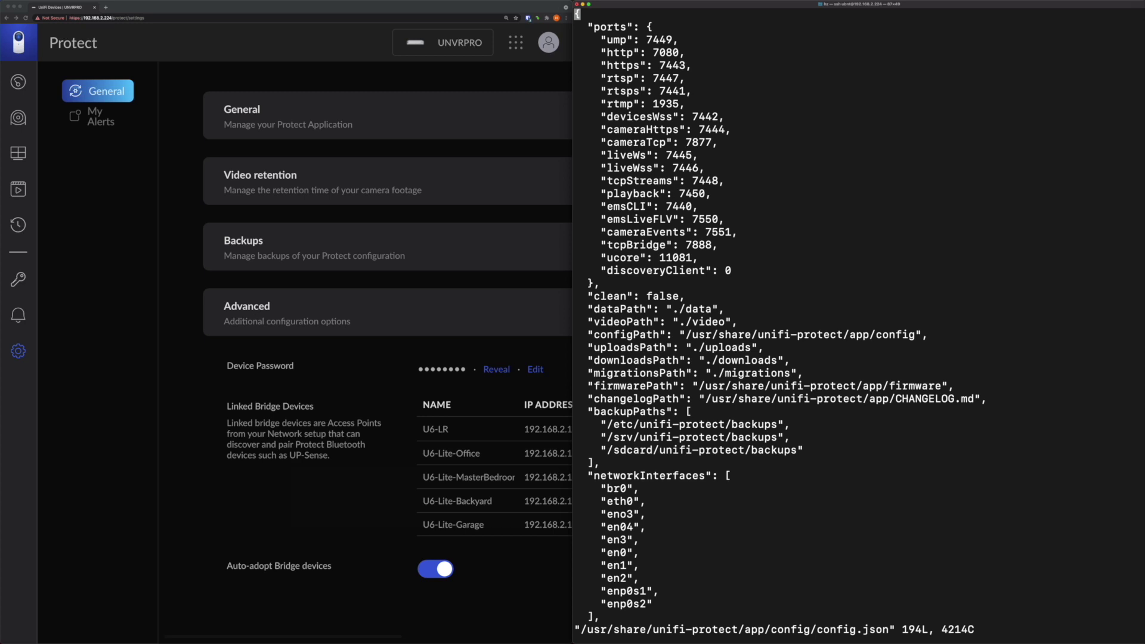
key(shift+g)
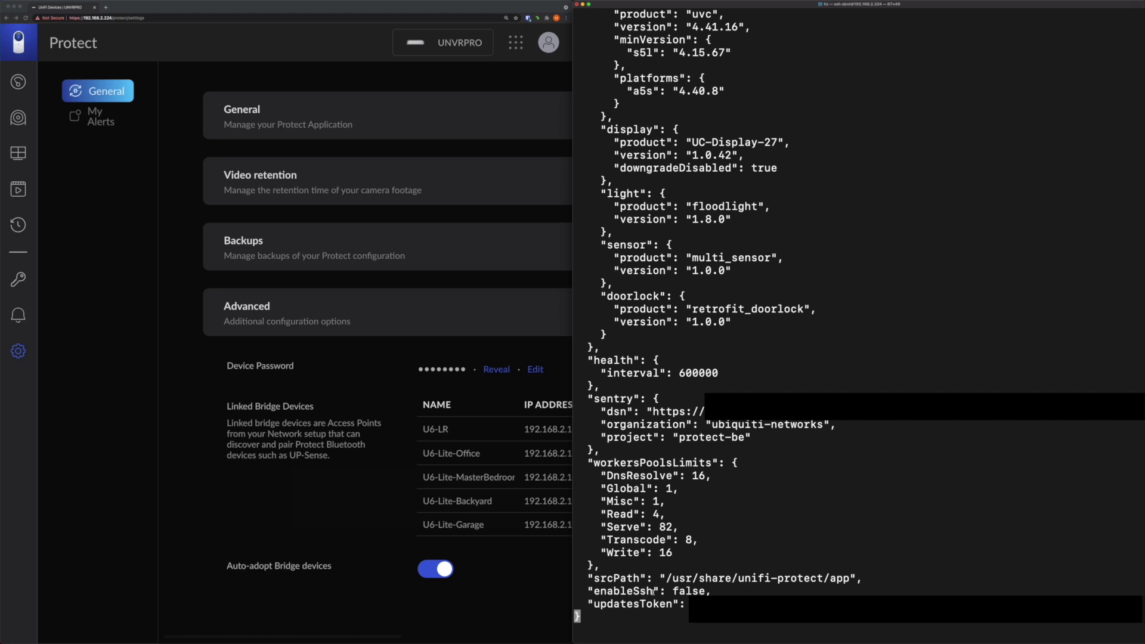
key(Up)
key(Up)
key(Right)
key(Right)
key(Right)
key(Right)
key(Right)
key(Right)
key(Right)
key(Right)
key(Right)
key(Right)
key(Right)
key(Right)
key(Right)
key(Right)
key(Right)
key(Delete)
key(Delete)
key(Delete)
key(Delete)
text(itrue)
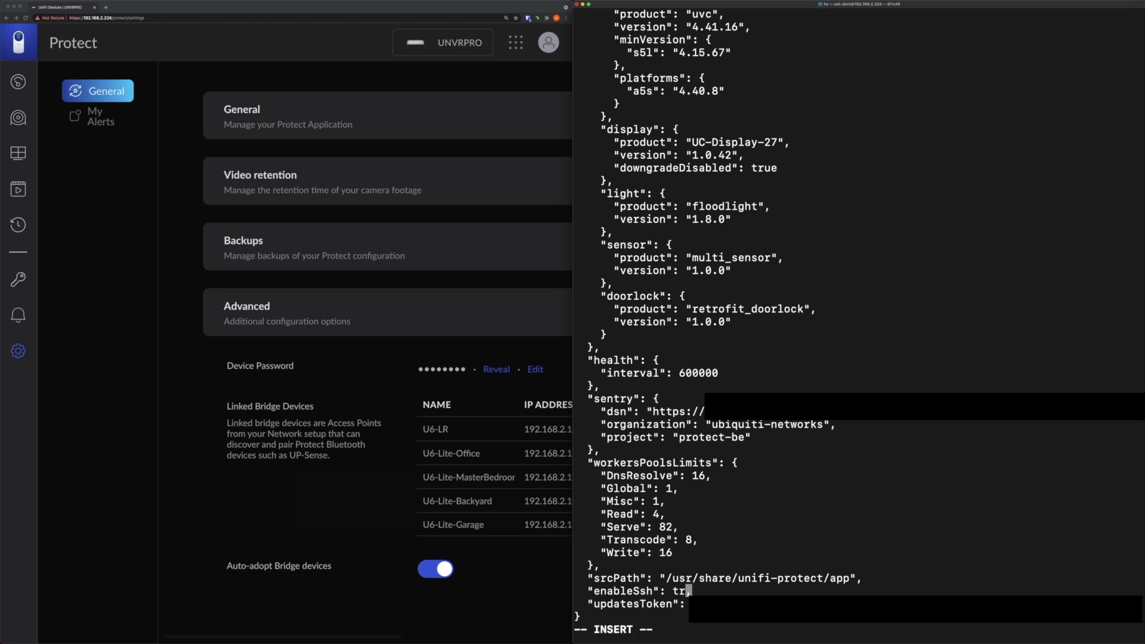
key(Escape)
text(:wq)
key(Return)
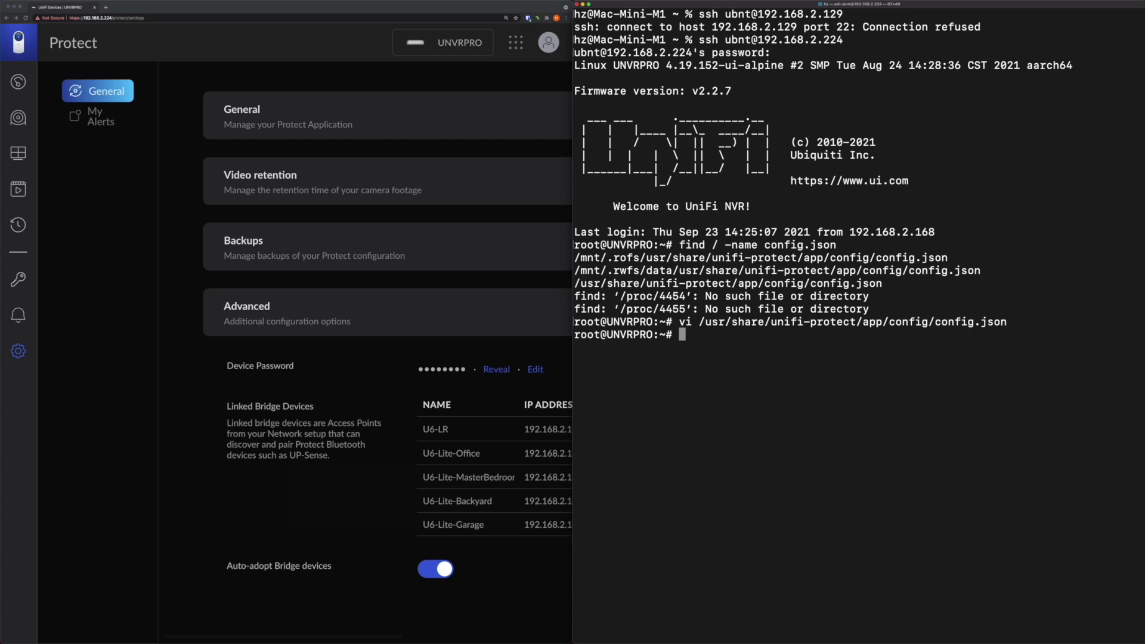
Run service unifi-protect restart at the UNVRPRO root prompt
text(service unifi-pro)
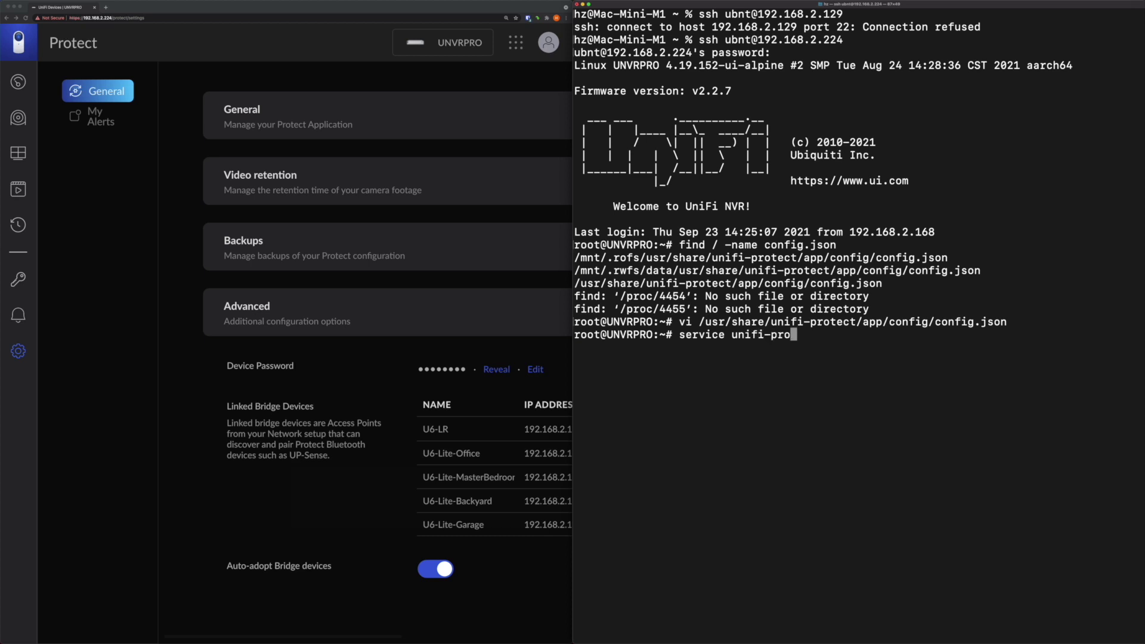
text(tect restart)
key(Return)
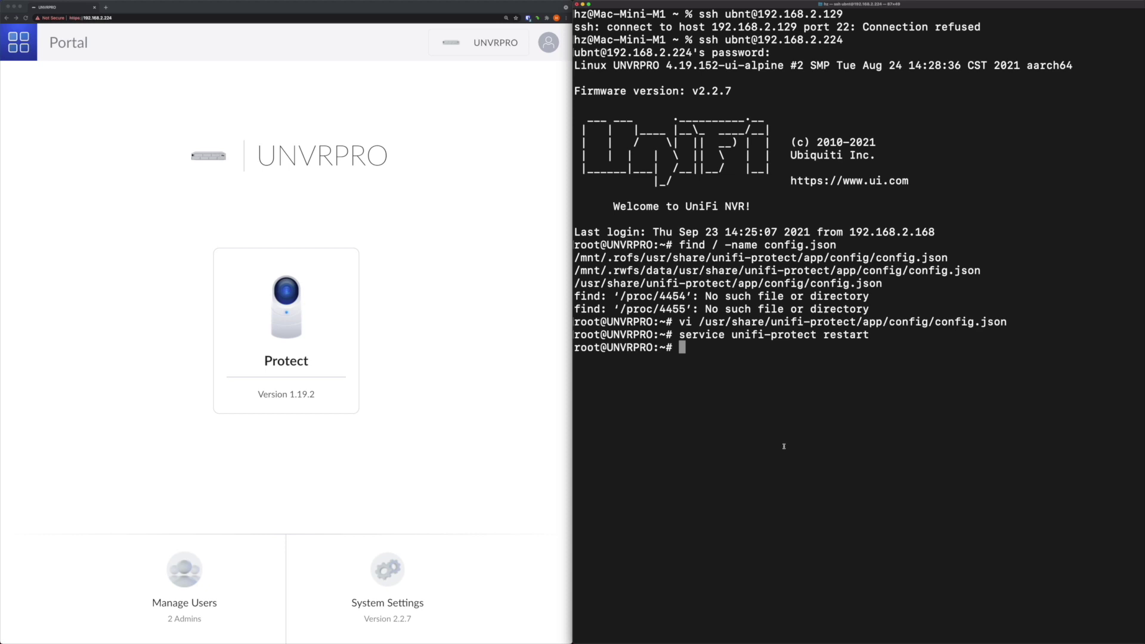
Exit the UNVRPRO session, then SSH as ubnt to 192.168.2.129 and enter the camera password
text(exit)
key(Return)
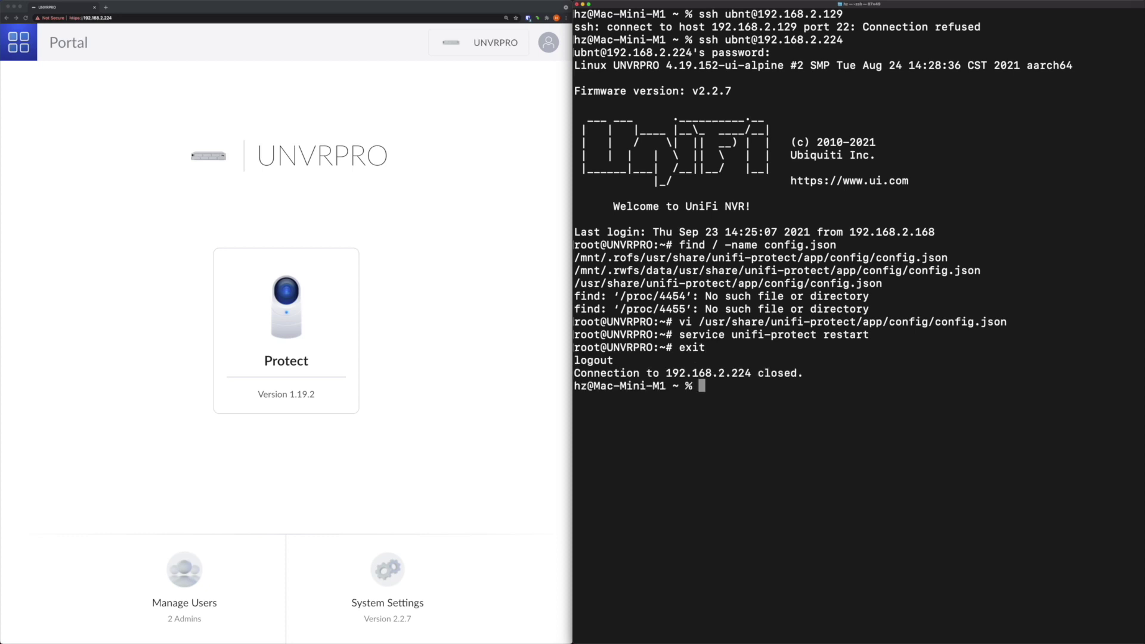
key(Up)
key(Up)
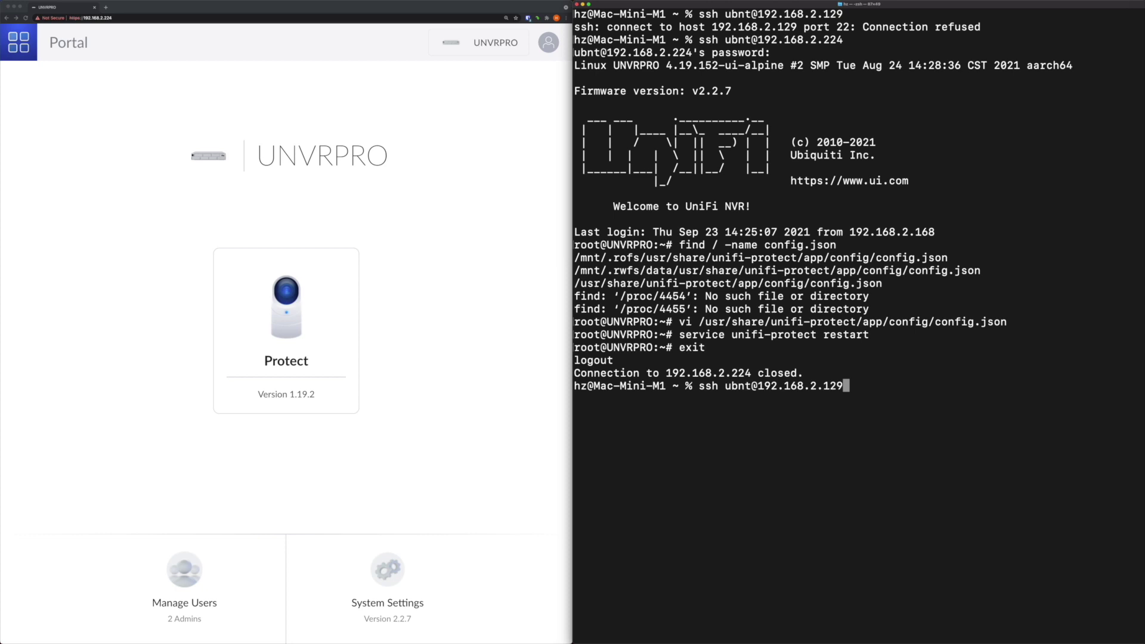
key(Return)
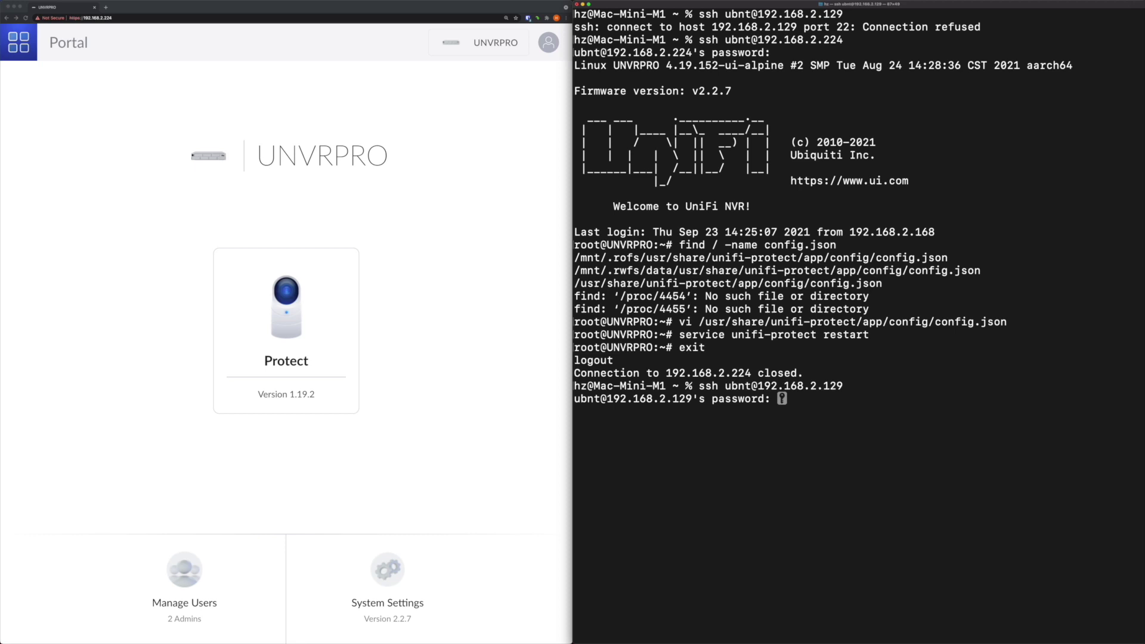
key(Return)
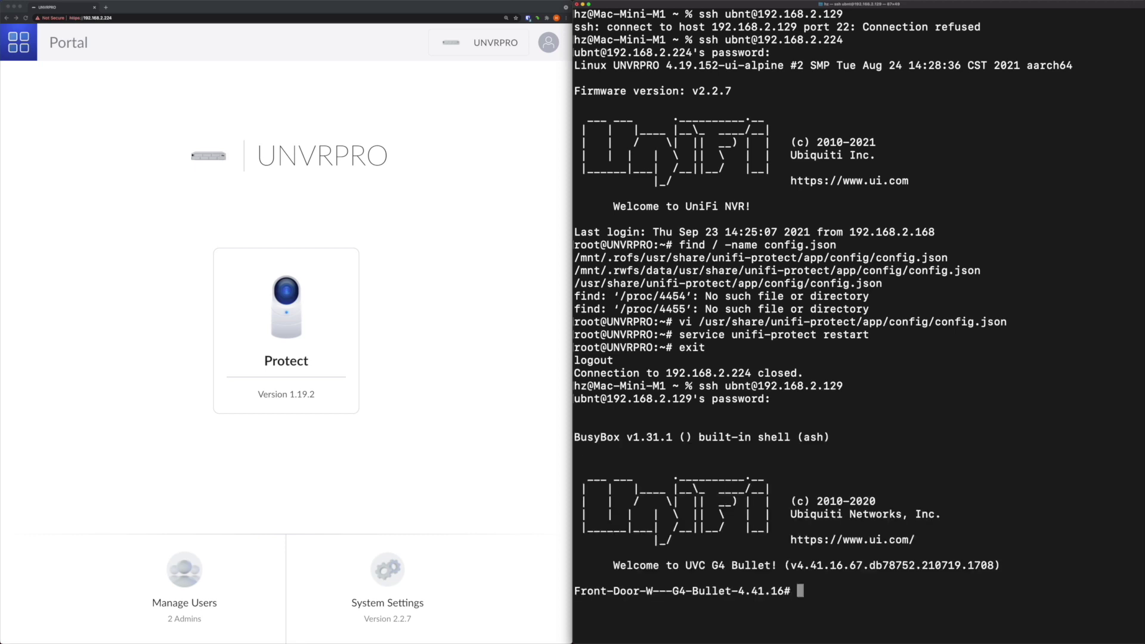